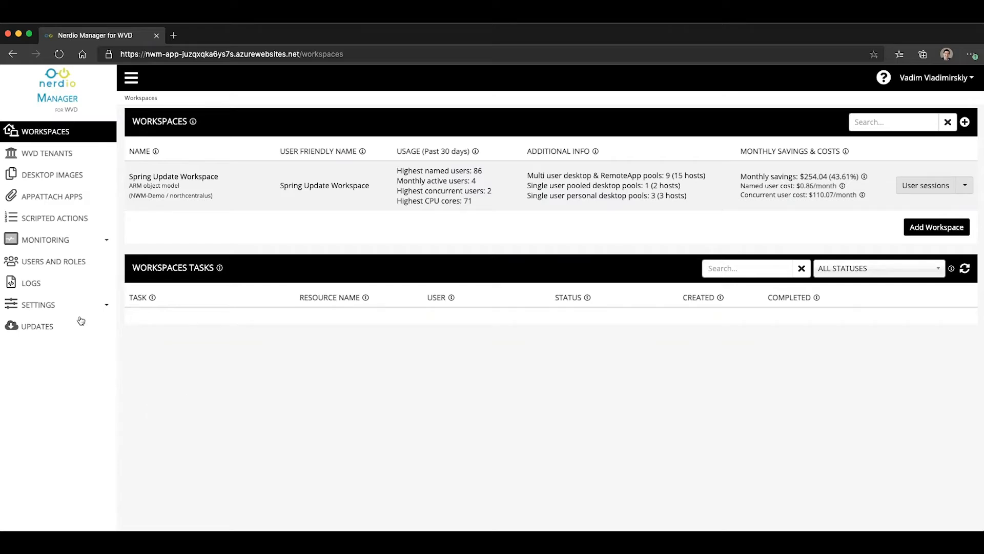
# - View the REST API credentials in the Integrations settings, closing them when done
pyautogui.click(48, 305)
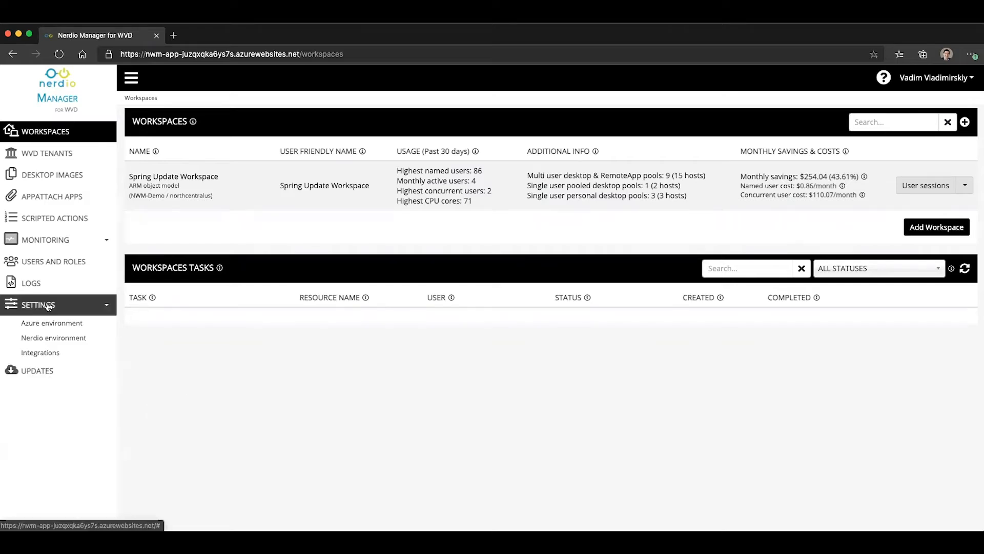
pyautogui.click(58, 355)
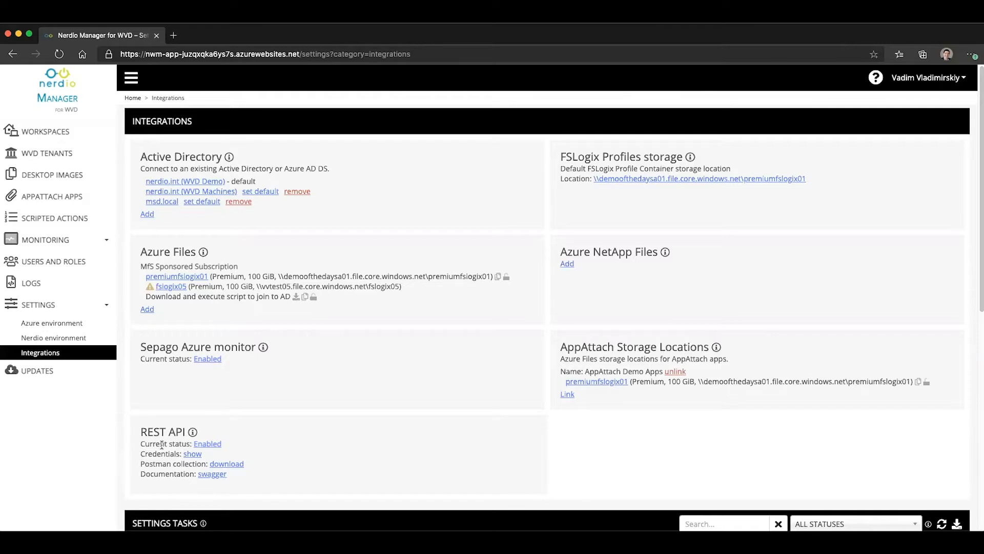
pyautogui.click(196, 454)
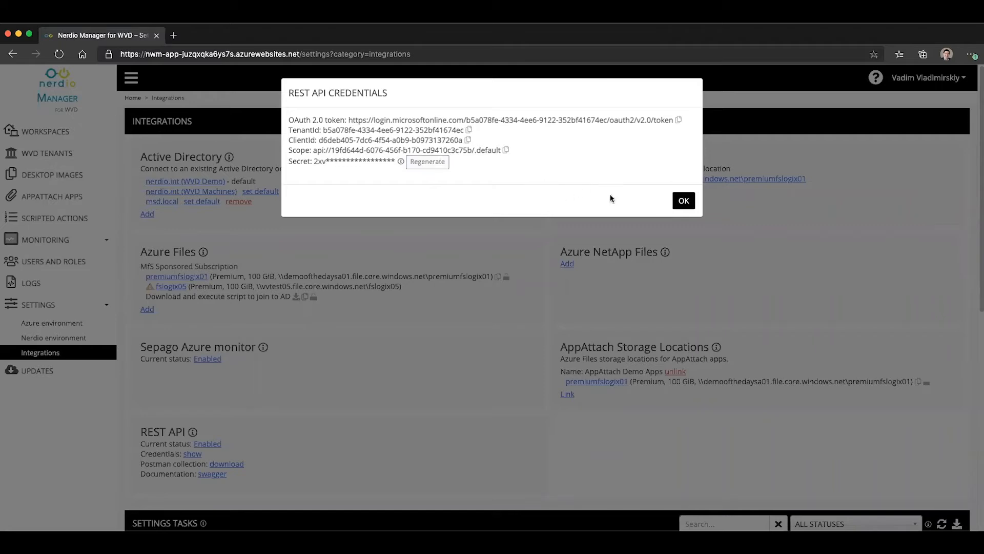
pyautogui.click(674, 199)
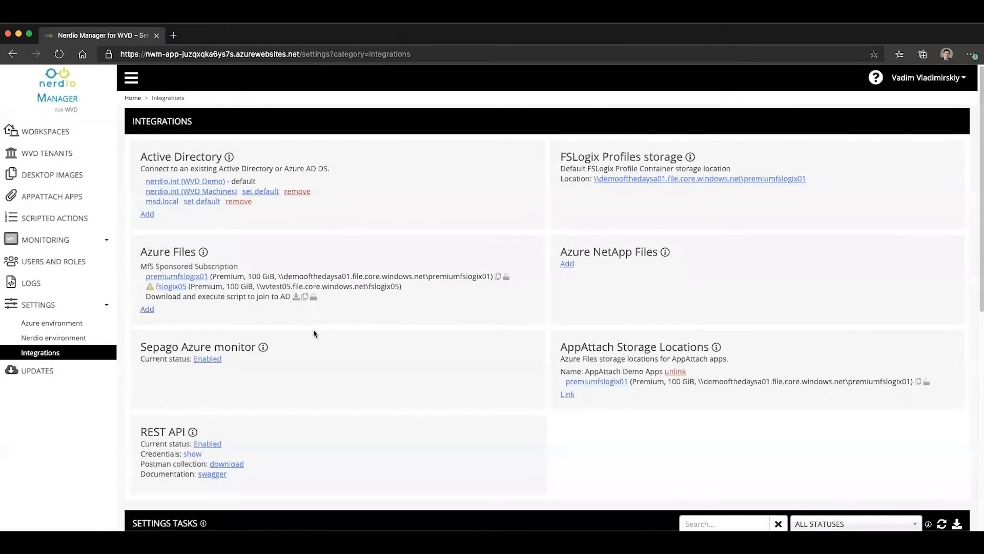
# - Open the REST API's Swagger documentation and look through the available endpoint groups
pyautogui.click(212, 474)
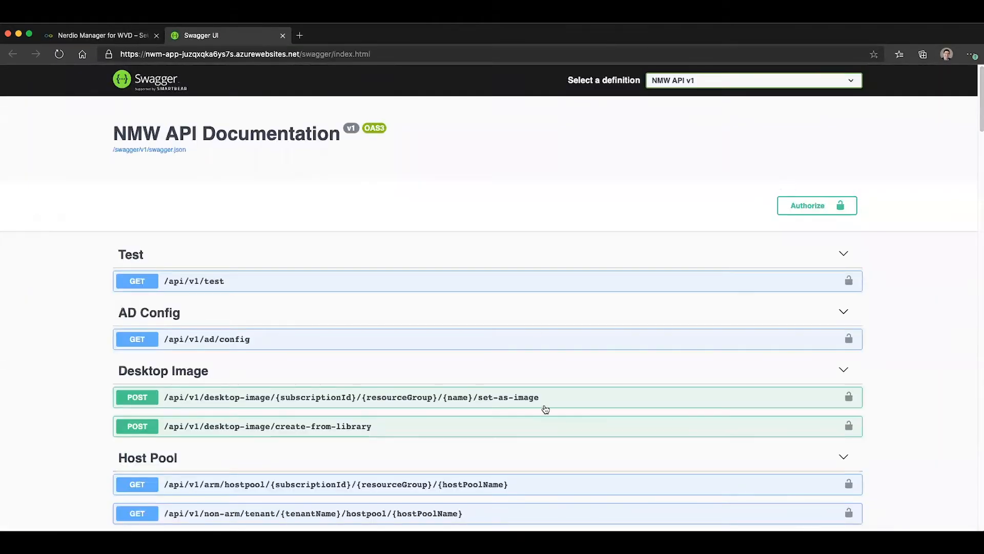
pyautogui.scroll(-6, 554, 400)
pyautogui.scroll(-10, 554, 401)
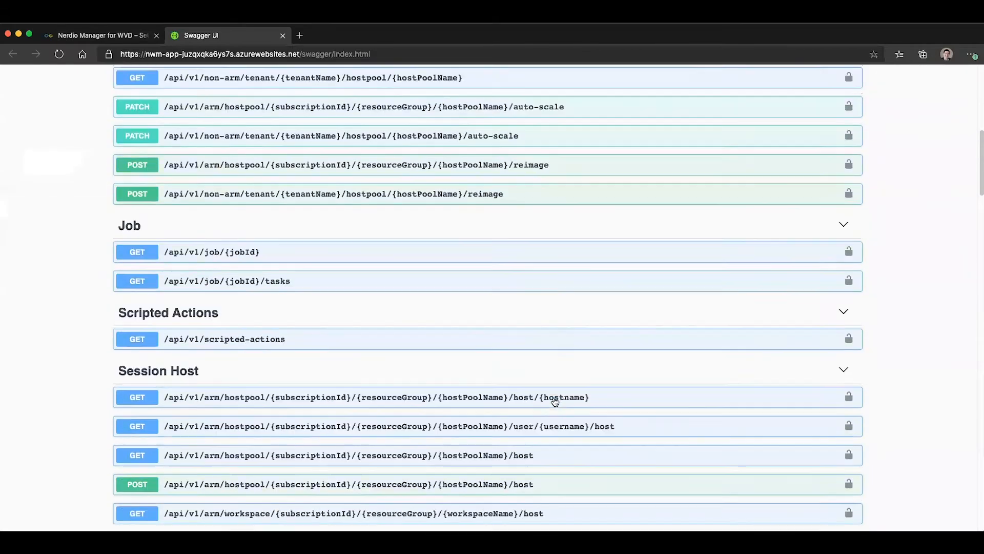
pyautogui.scroll(-12, 555, 402)
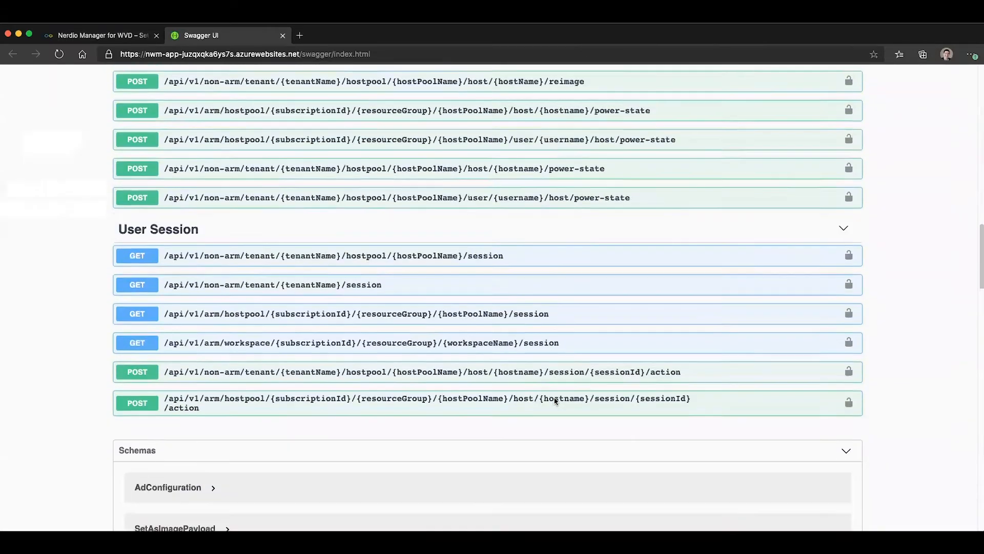
pyautogui.scroll(20, 554, 402)
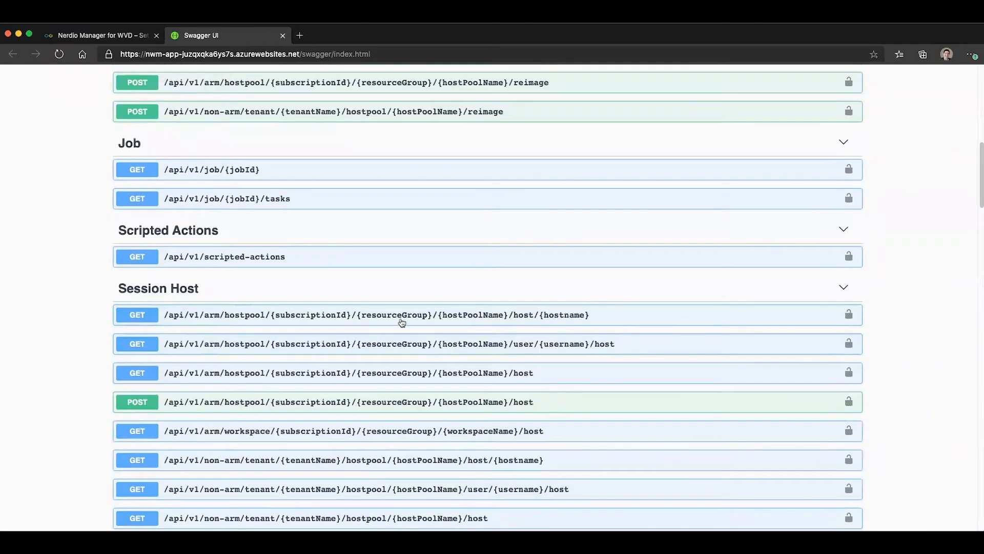
pyautogui.scroll(4, 281, 332)
pyautogui.scroll(7, 281, 332)
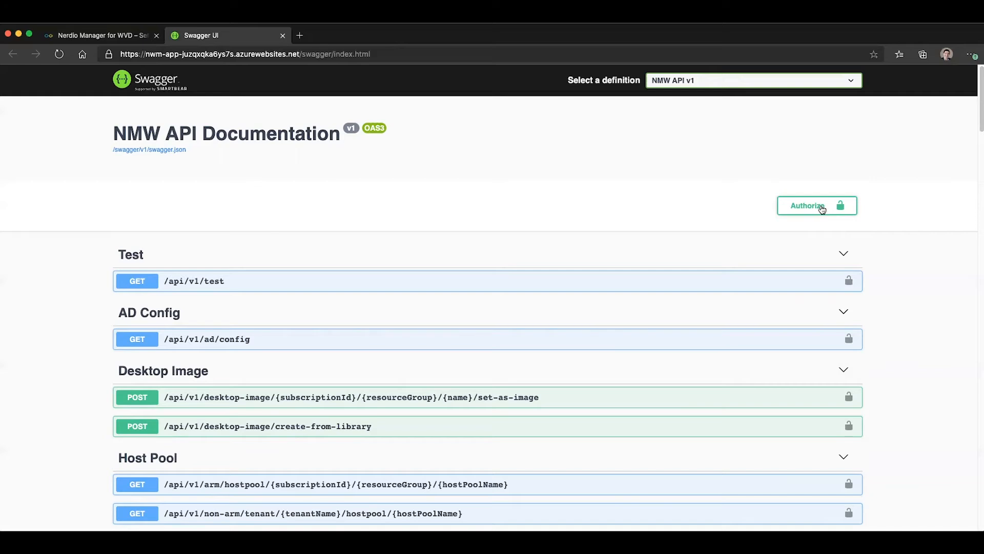
# - Authorize the API documentation through OAuth2 by pasting the client secret, and close the authorizations dialog
pyautogui.click(822, 212)
pyautogui.click(414, 323)
pyautogui.press('super+v')
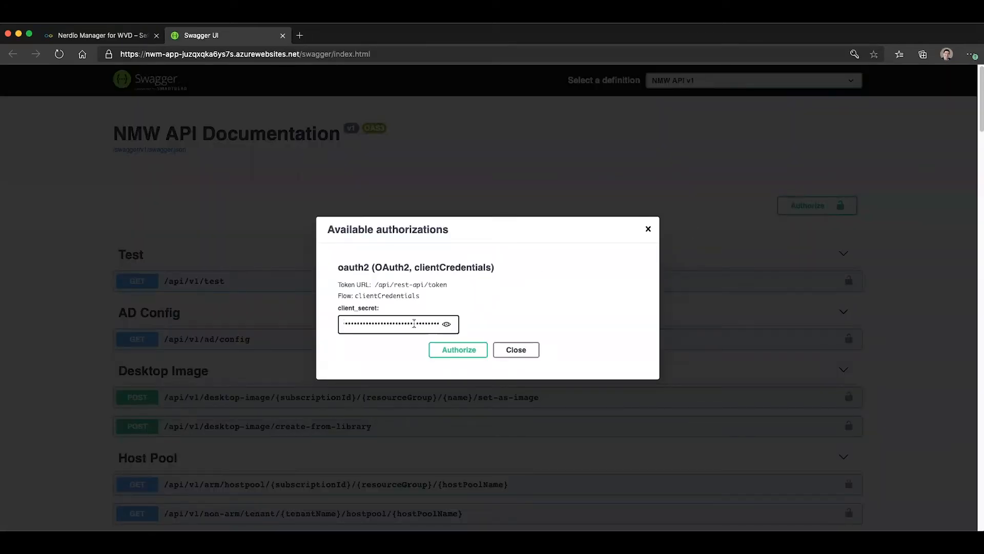
pyautogui.click(466, 351)
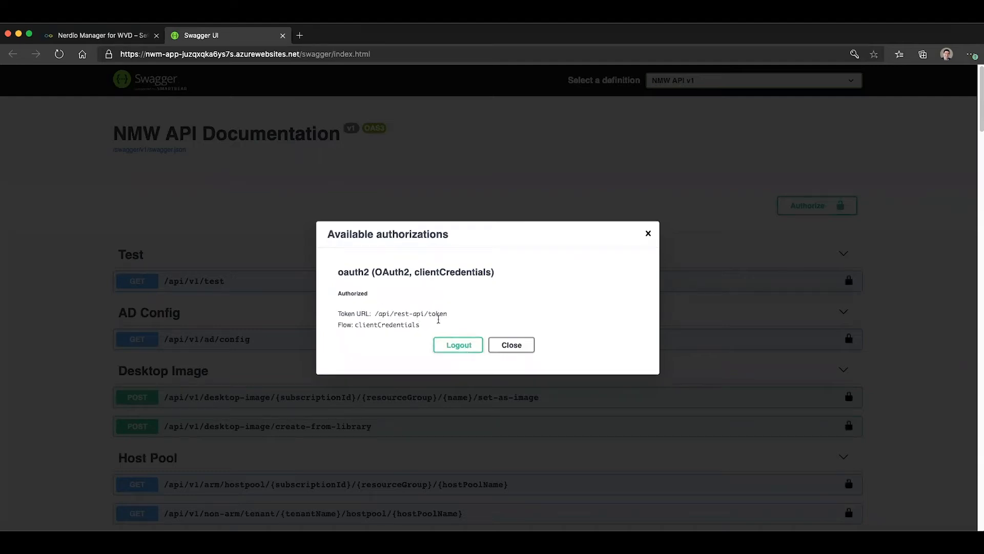
pyautogui.click(522, 347)
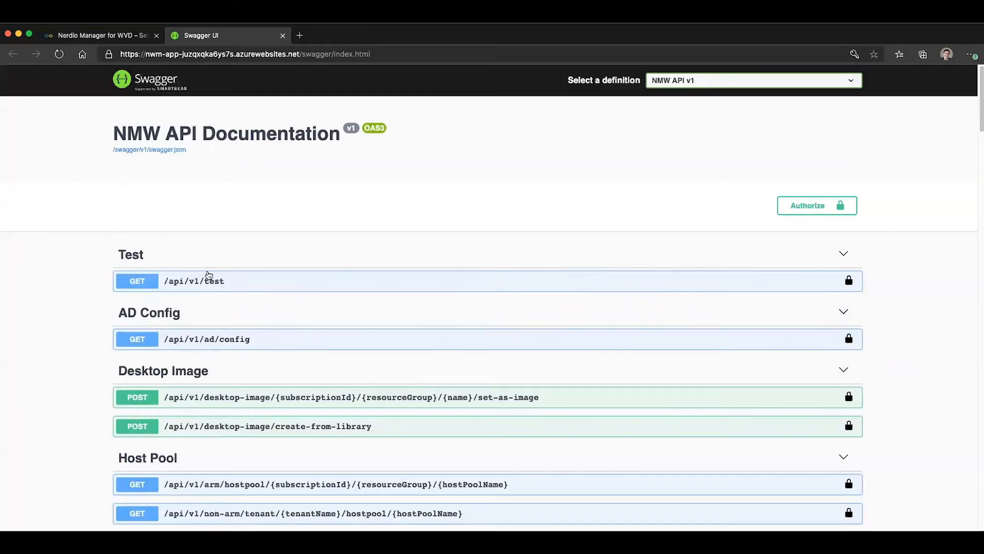
# - Try out and execute the GET /api/v1/test request, and check its response body
pyautogui.scroll(-1, 261, 273)
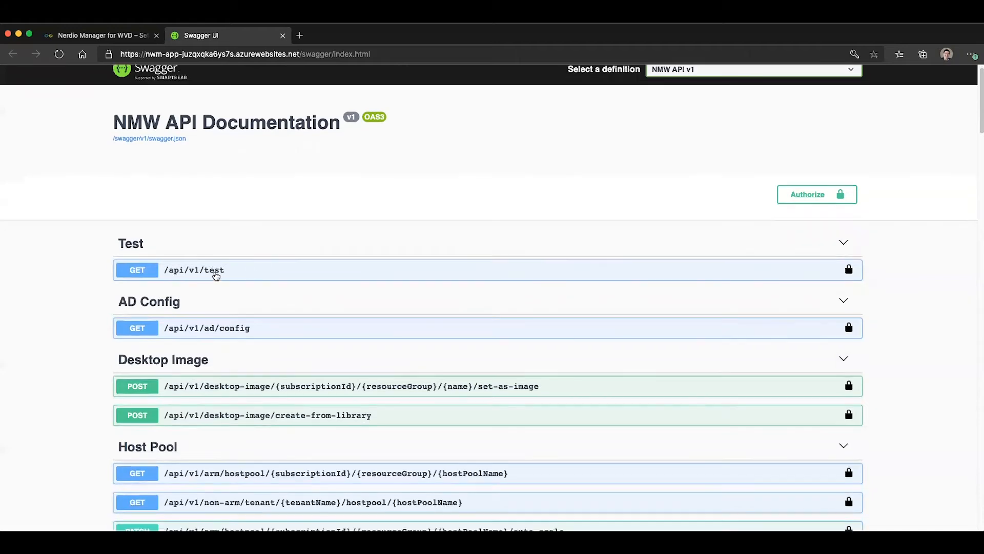
pyautogui.click(216, 276)
pyautogui.scroll(-5, 215, 275)
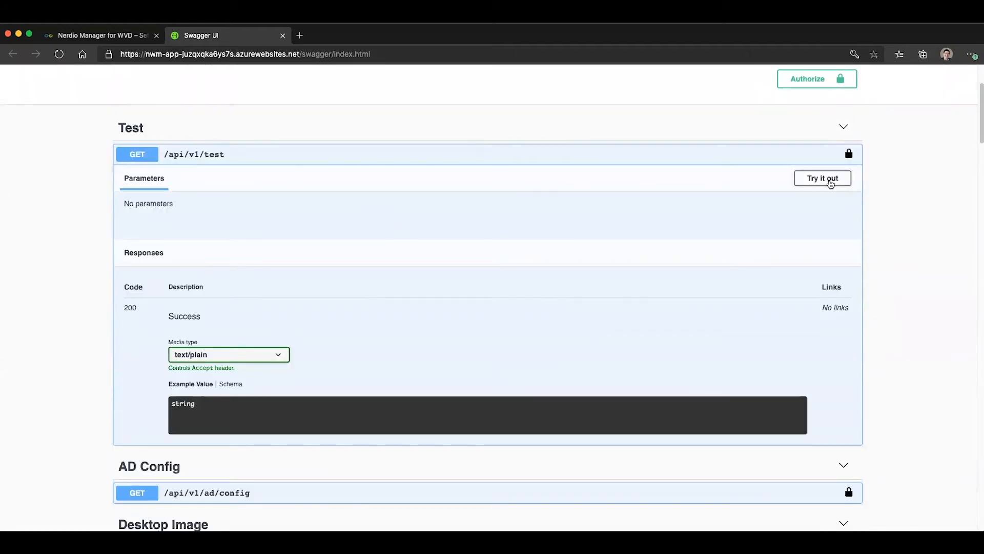
pyautogui.click(831, 184)
pyautogui.click(483, 240)
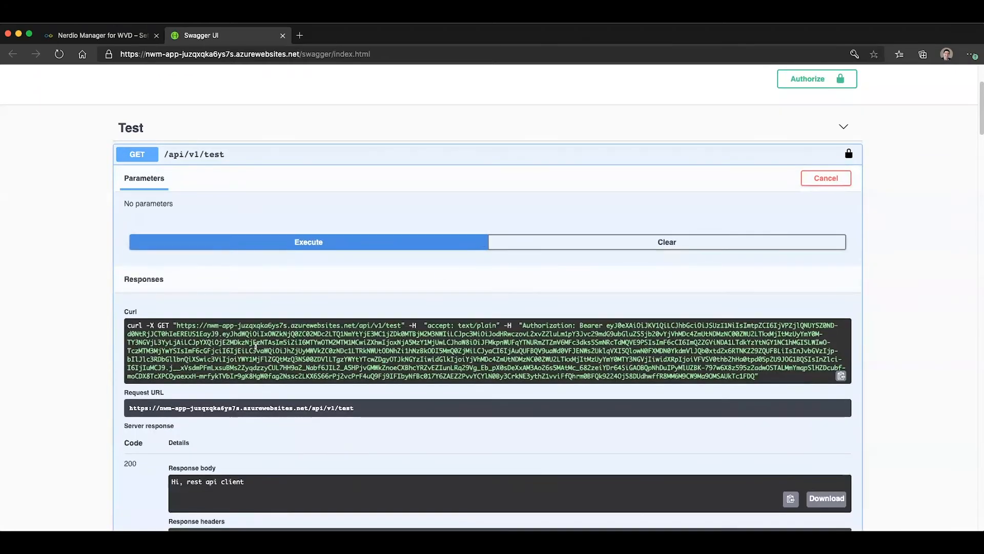
pyautogui.scroll(-1, 179, 341)
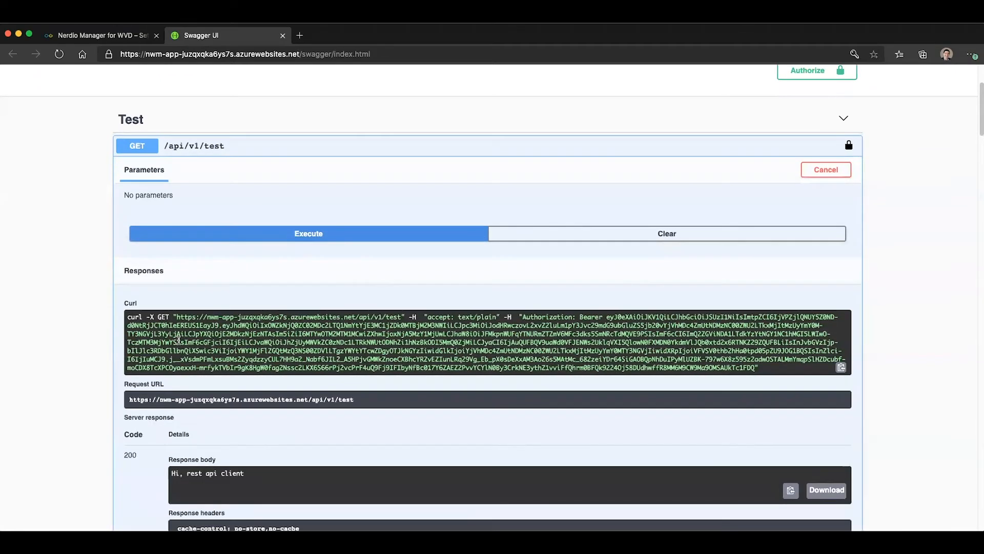
pyautogui.scroll(-5, 256, 479)
pyautogui.moveTo(246, 331); pyautogui.dragTo(175, 335)
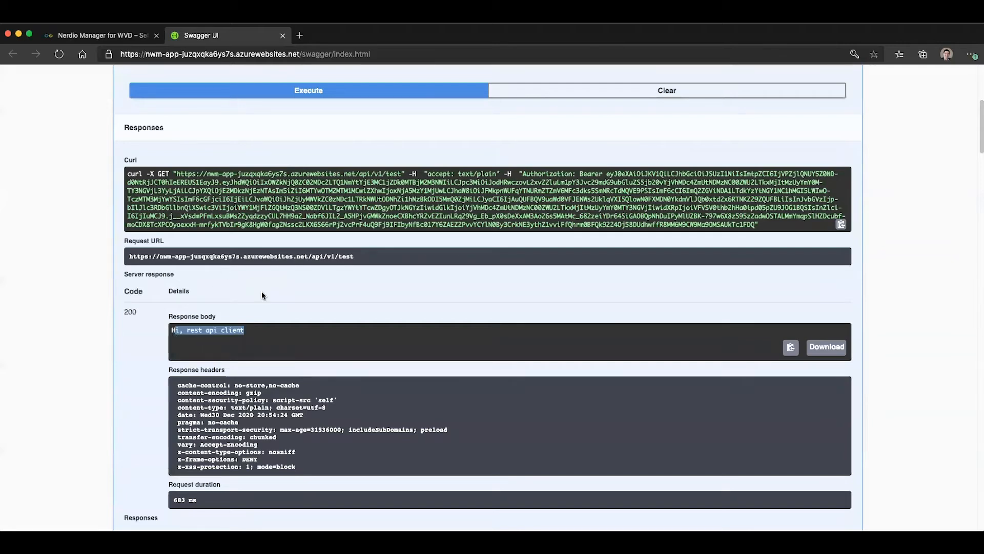
# - Try out and execute the GET /api/v1/ad/config request, and examine the Active Directory entries in the response body
pyautogui.scroll(-10, 281, 279)
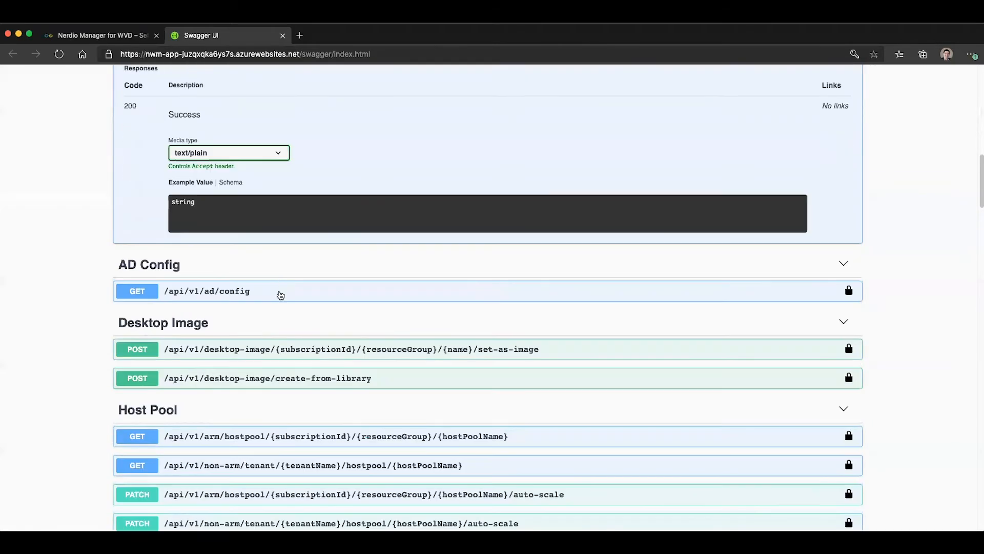
pyautogui.scroll(-2, 281, 292)
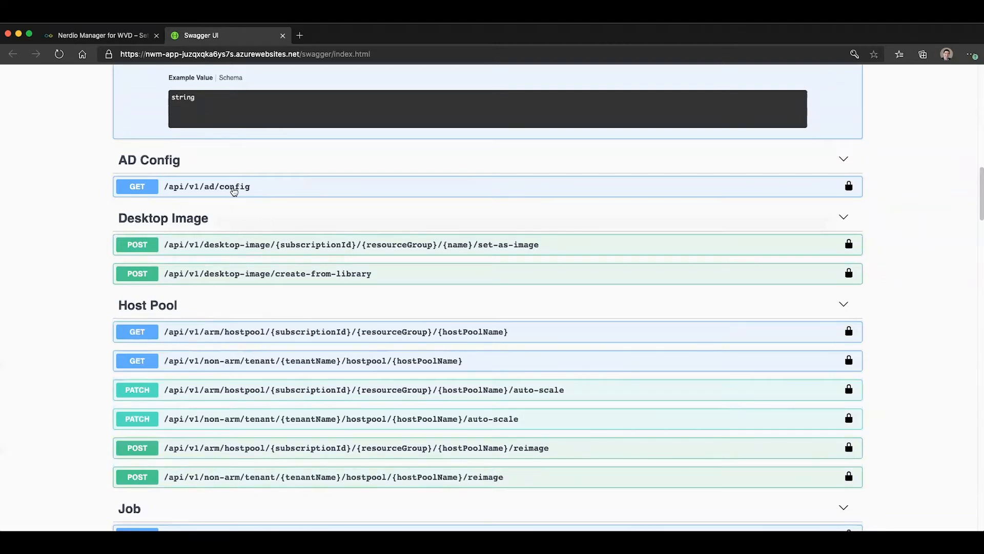
pyautogui.click(233, 189)
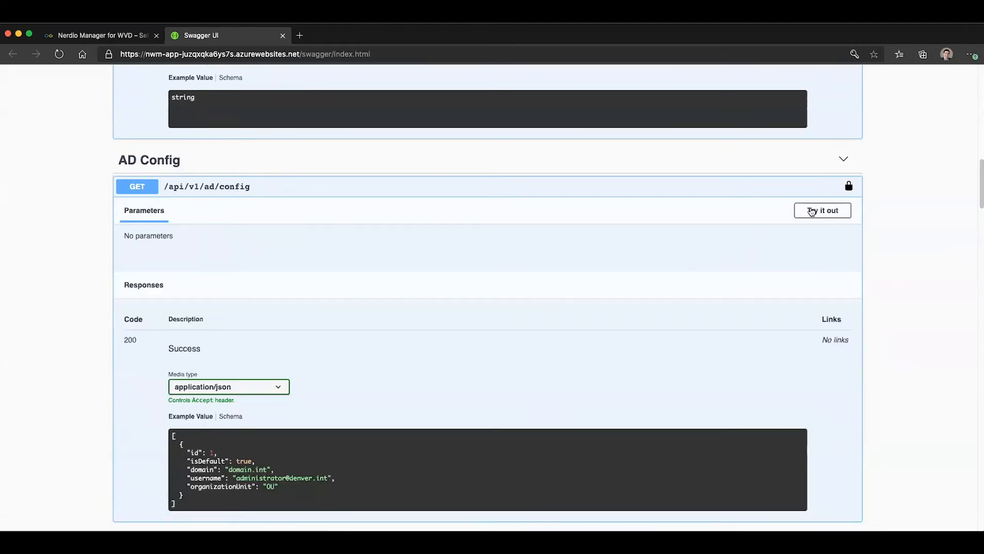
pyautogui.click(827, 211)
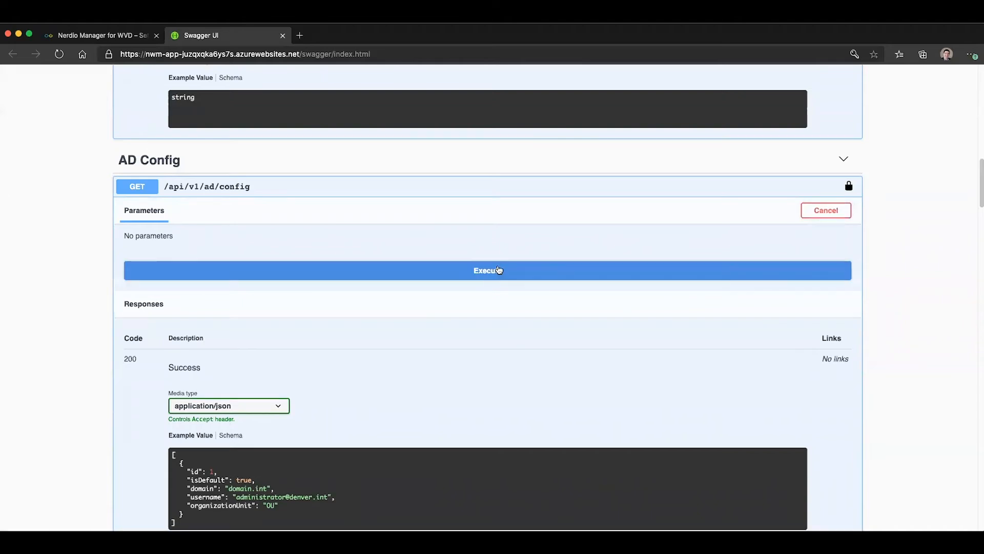
pyautogui.click(487, 272)
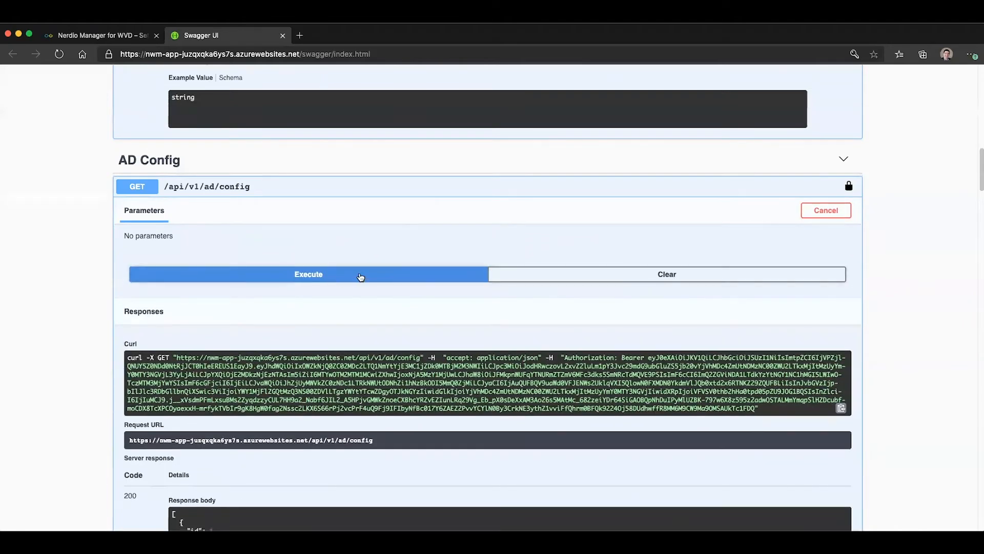
pyautogui.scroll(-5, 474, 278)
pyautogui.scroll(-3, 475, 278)
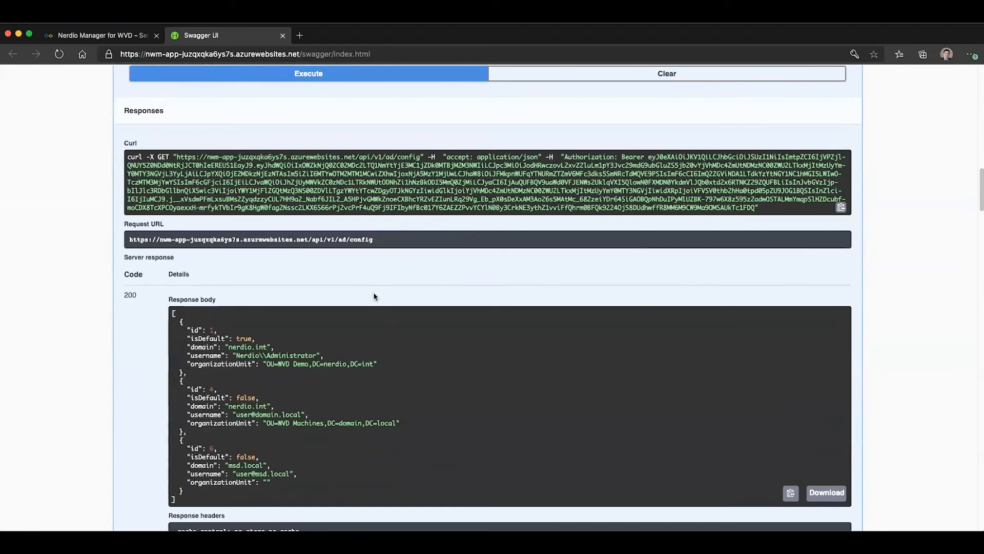
pyautogui.moveTo(180, 321); pyautogui.dragTo(444, 486)
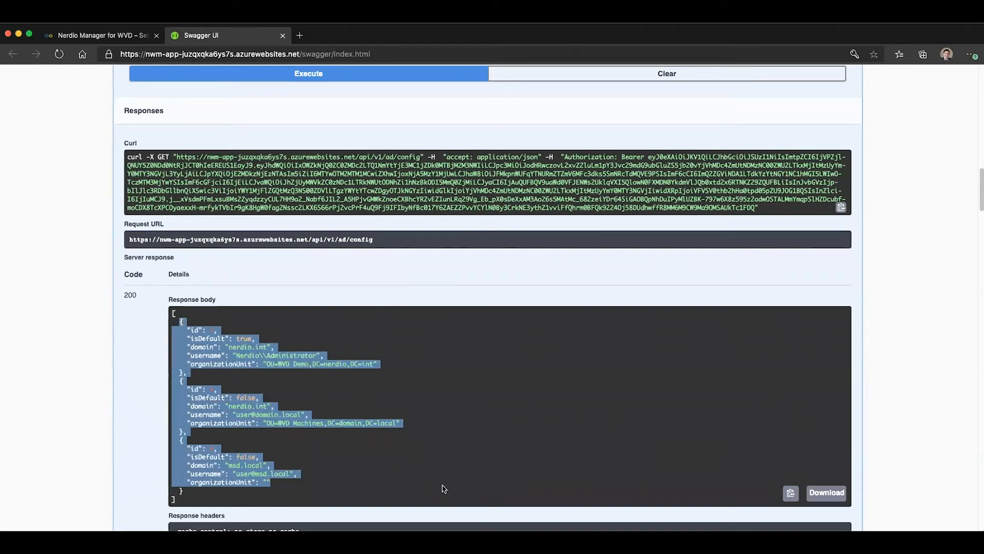
pyautogui.click(210, 327)
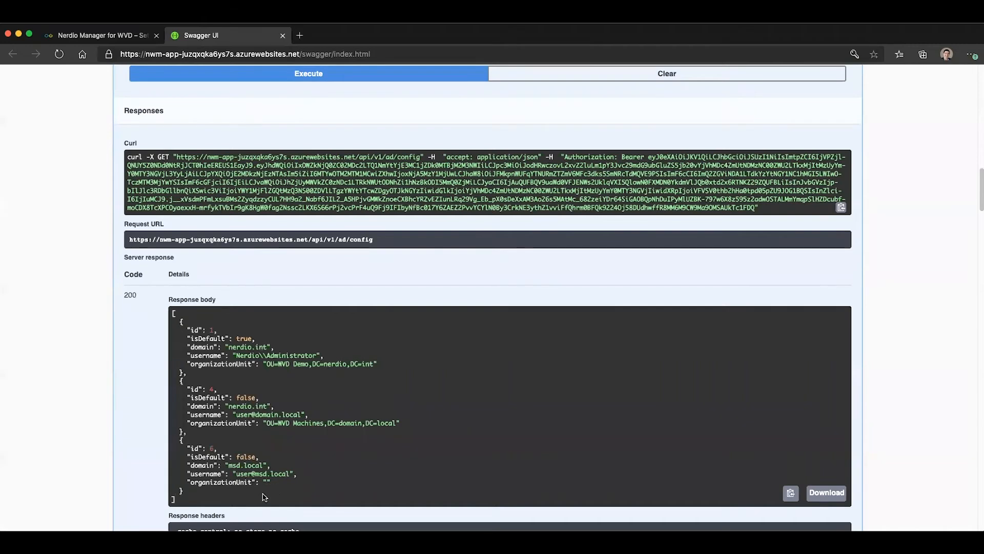
# - Expand the Session Host POST request /api/v1/arm/hostpool/{subscriptionId}/{resourceGroup}/{hostPoolName}/host and make its parameters editable for a trial
pyautogui.scroll(-10, 275, 279)
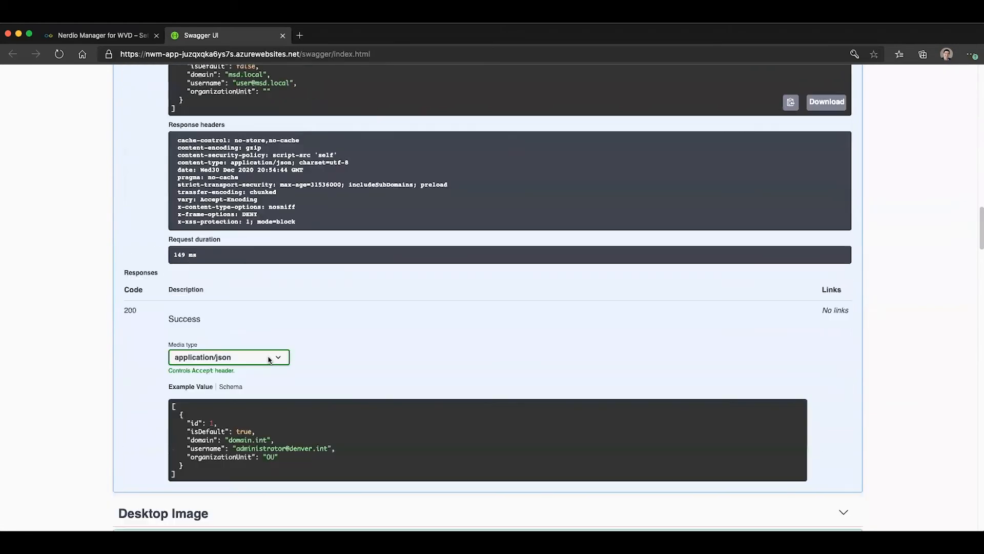
pyautogui.scroll(-3, 269, 360)
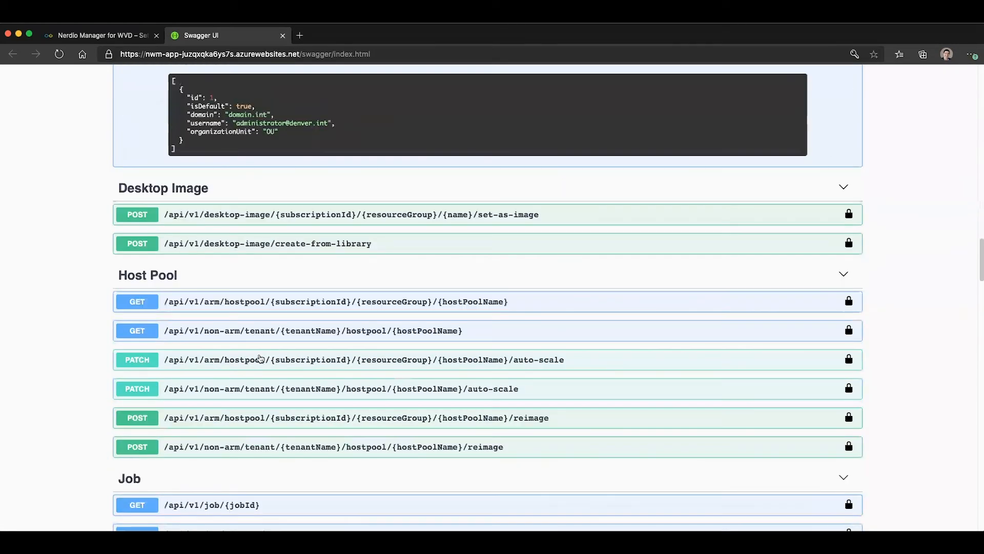
pyautogui.scroll(-1, 260, 358)
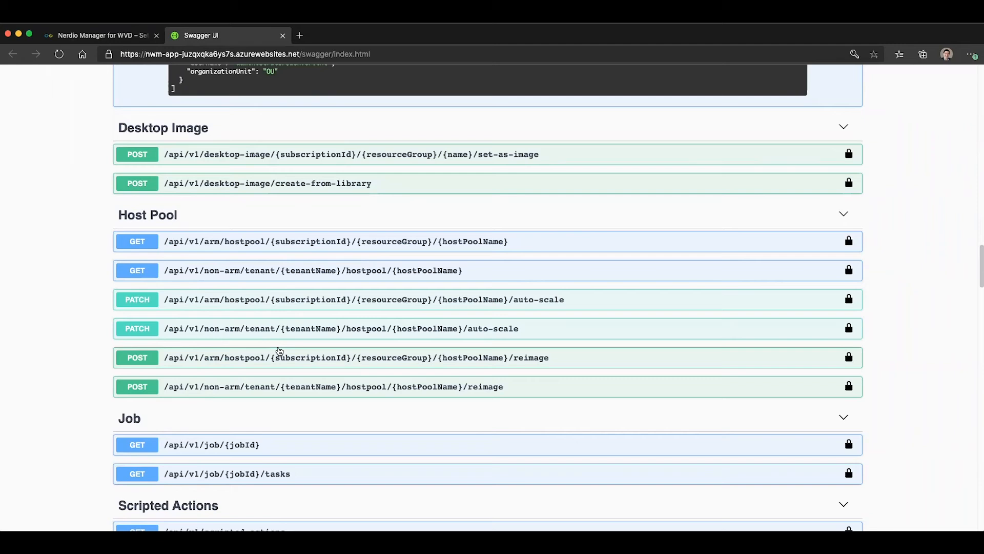
pyautogui.scroll(-3, 279, 351)
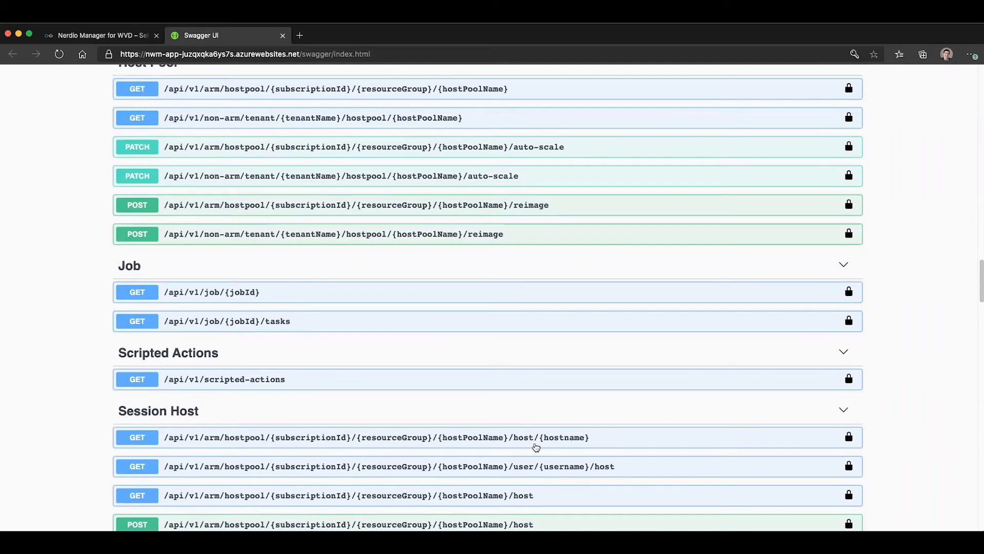
pyautogui.scroll(-2, 536, 448)
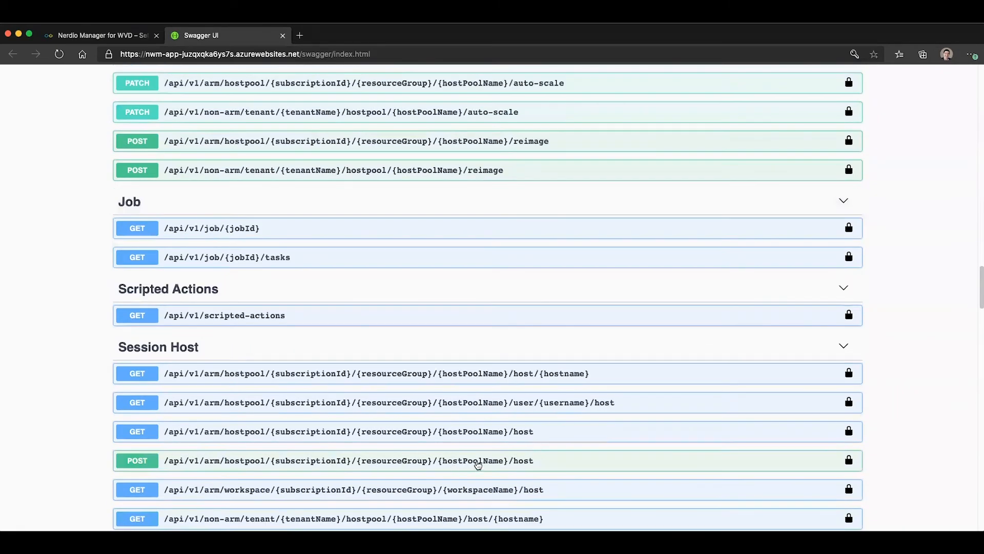
pyautogui.click(477, 460)
pyautogui.scroll(-8, 677, 397)
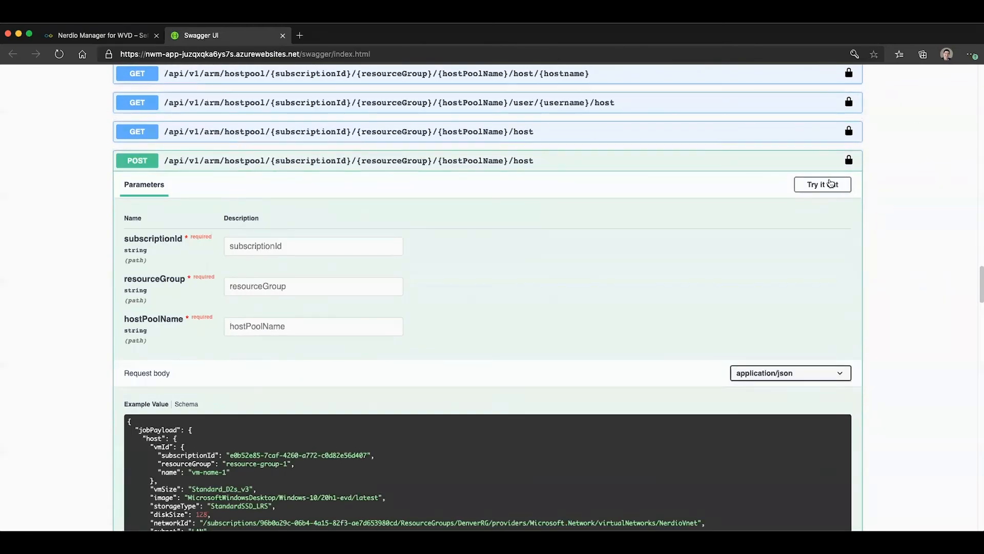
pyautogui.click(828, 185)
# - Examine the host creation request's required parameters and the VM name, size and assigned user in its request body
pyautogui.click(265, 245)
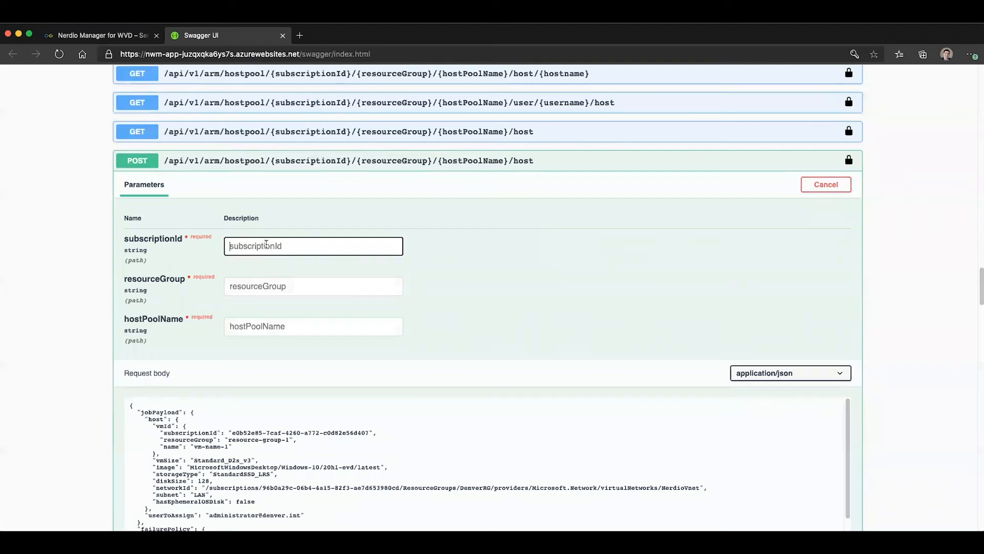
pyautogui.click(251, 287)
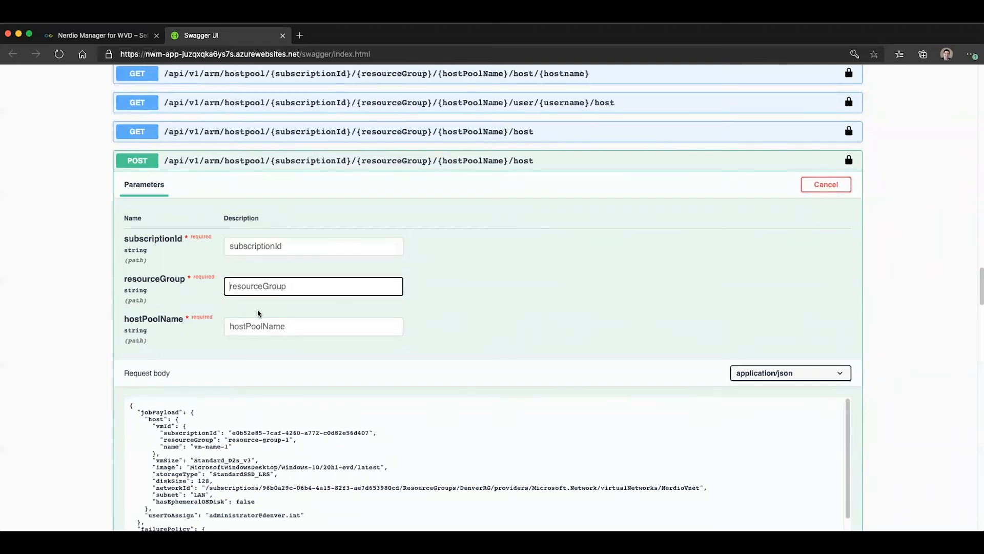
pyautogui.click(262, 328)
pyautogui.scroll(-2, 215, 454)
pyautogui.scroll(2, 214, 454)
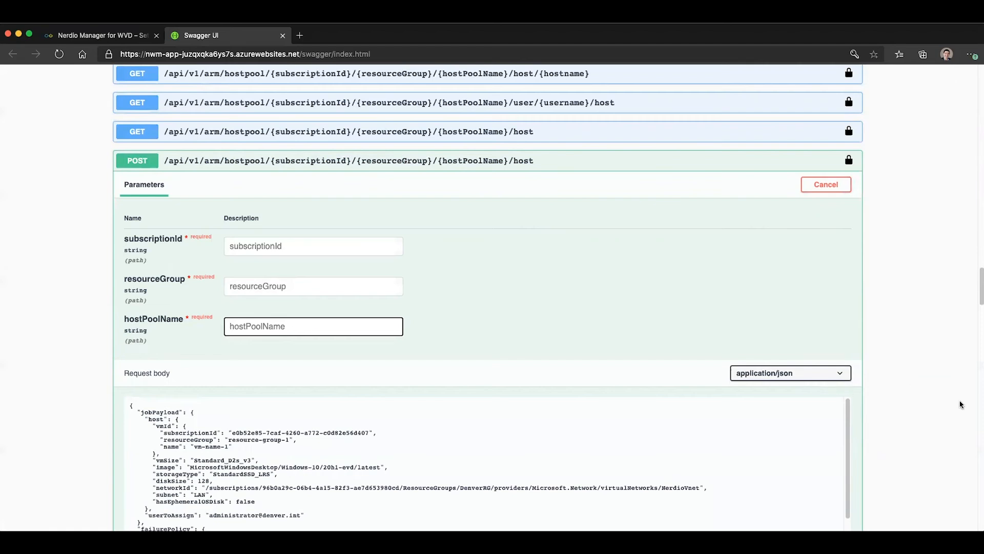
pyautogui.scroll(-5, 960, 402)
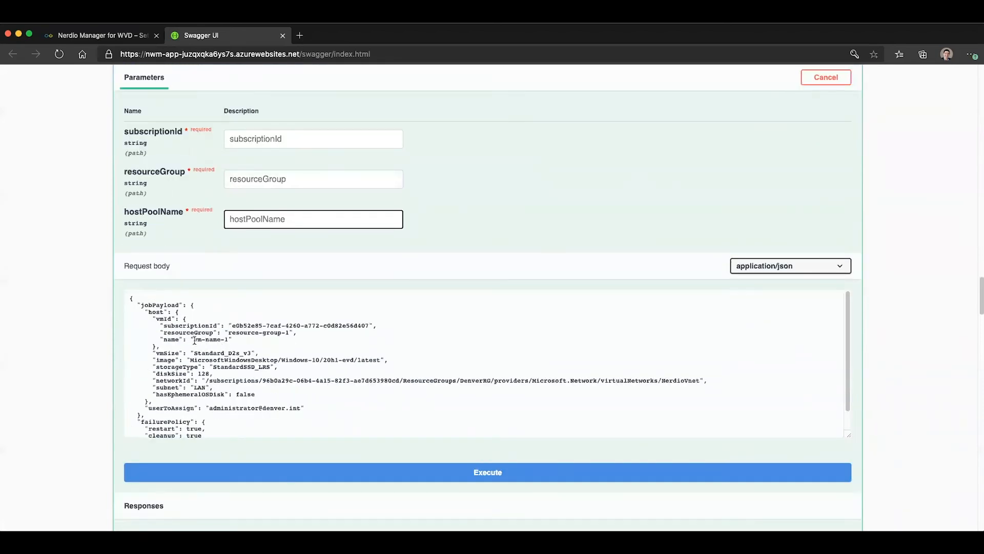
pyautogui.moveTo(196, 340); pyautogui.dragTo(251, 354)
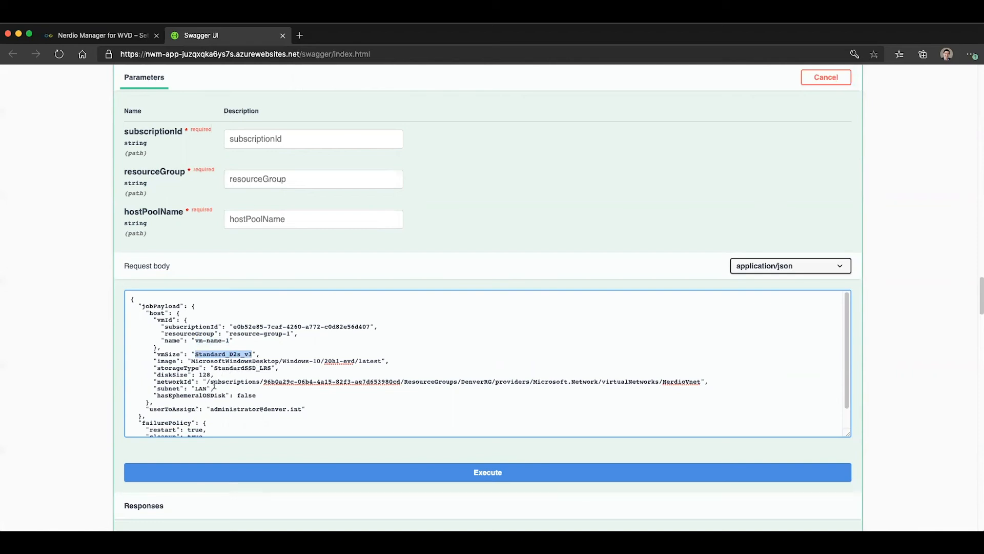
pyautogui.scroll(-1, 214, 388)
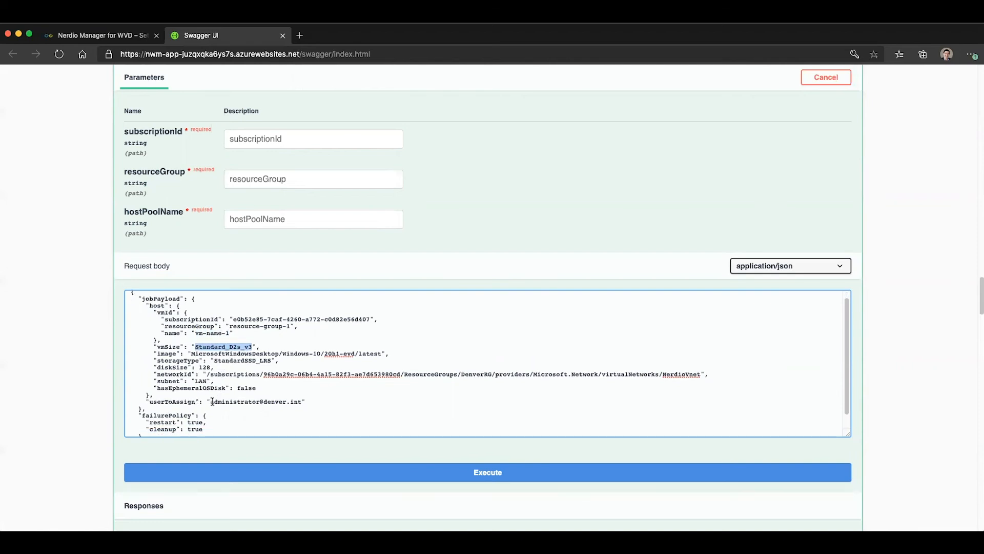
pyautogui.moveTo(211, 401); pyautogui.dragTo(300, 400)
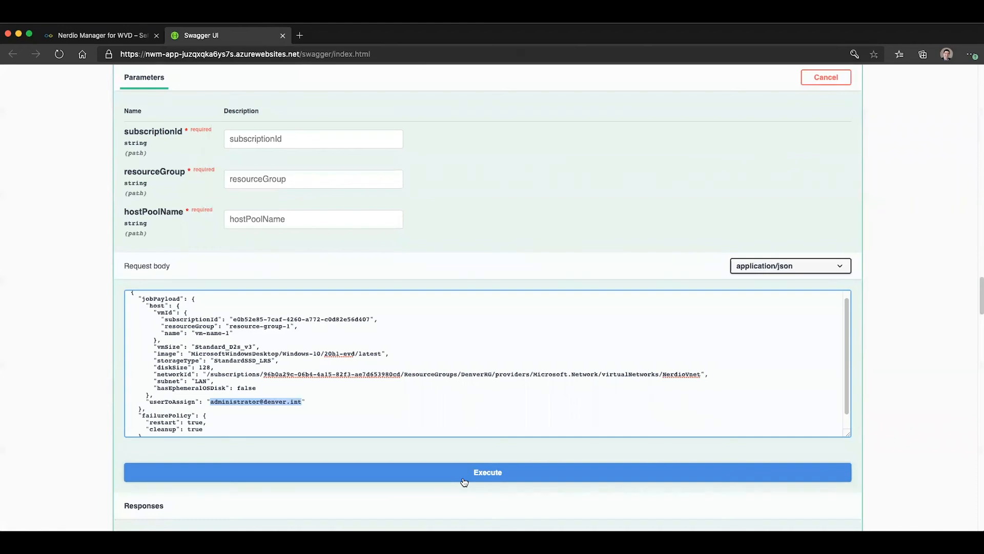
pyautogui.click(113, 37)
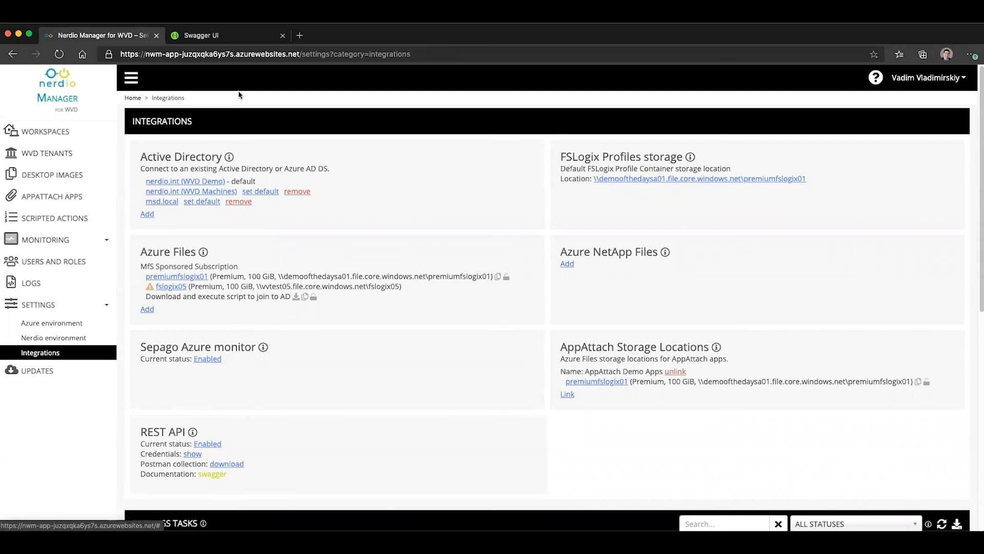
pyautogui.click(211, 35)
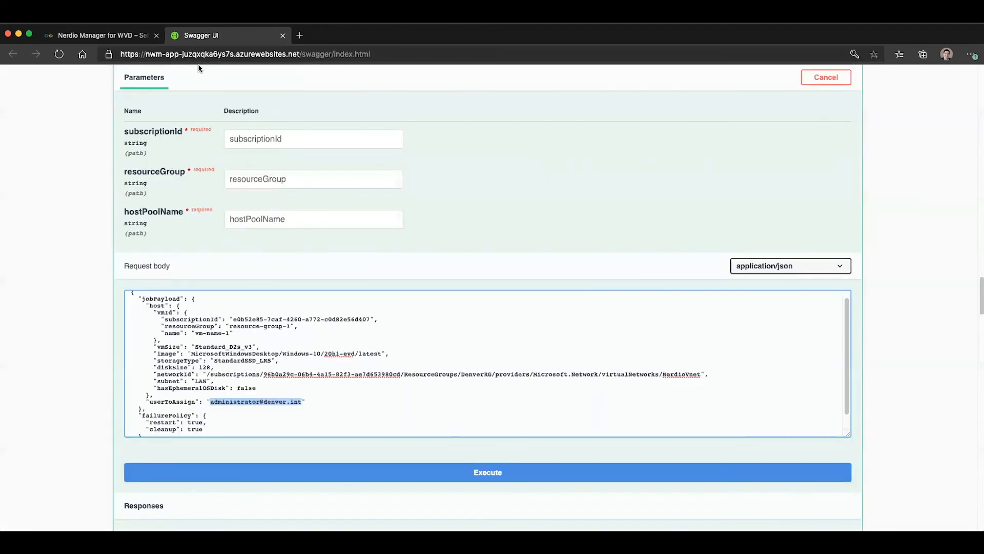